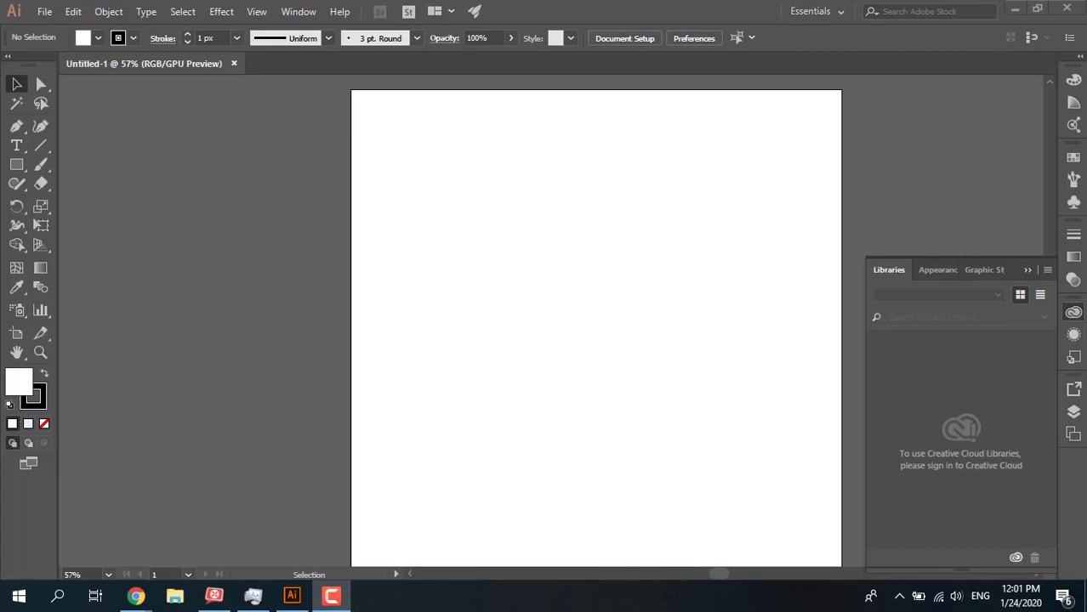
In File Handling & Clipboard preferences, keep recovery data auto-saving every 1 Minute with the default folder, and apply
{"action": "left_click", "coordinate": [73, 12]}
{"action": "mouse_move", "coordinate": [139, 518]}
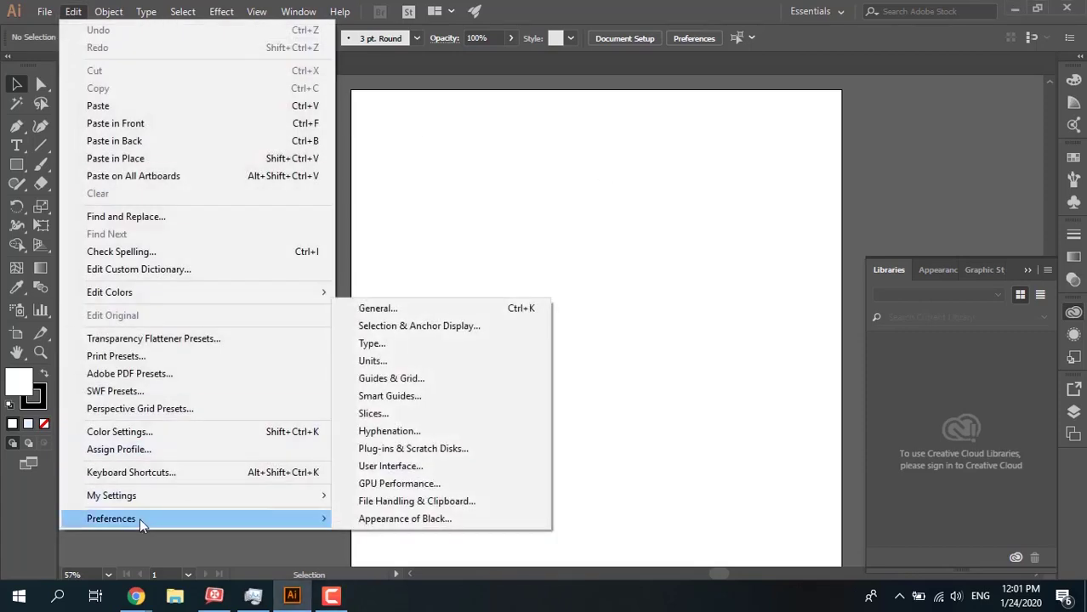
{"action": "left_click", "coordinate": [376, 503]}
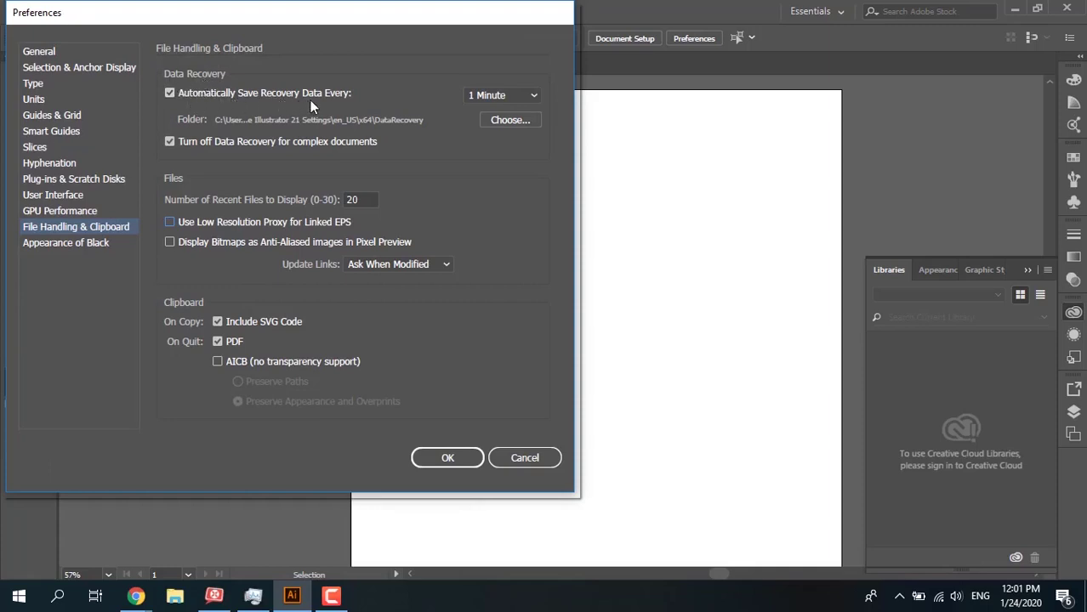
{"action": "left_click", "coordinate": [479, 95]}
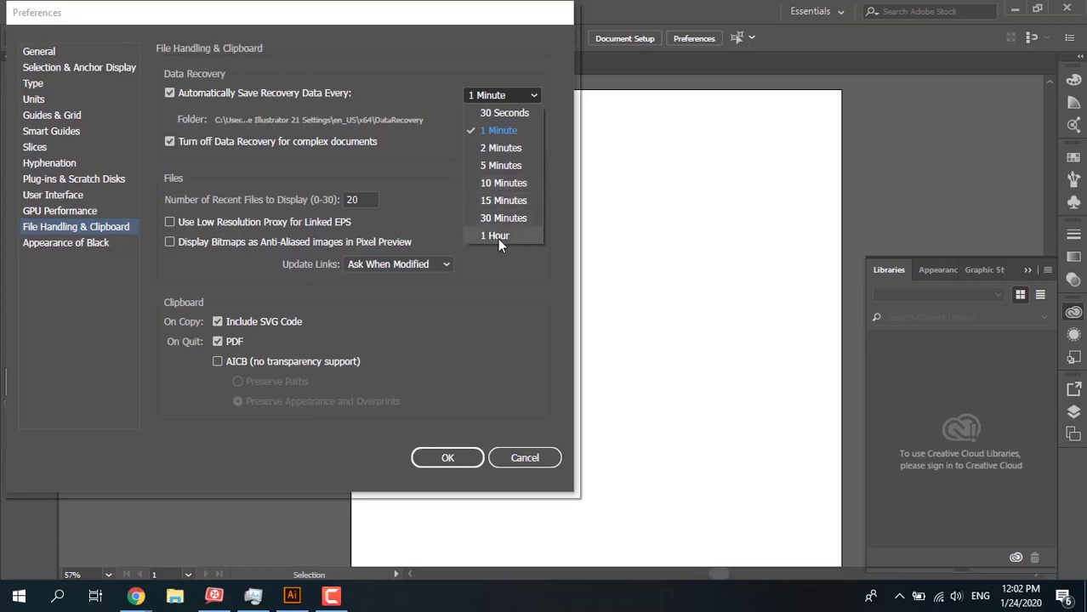
{"action": "left_click", "coordinate": [494, 130]}
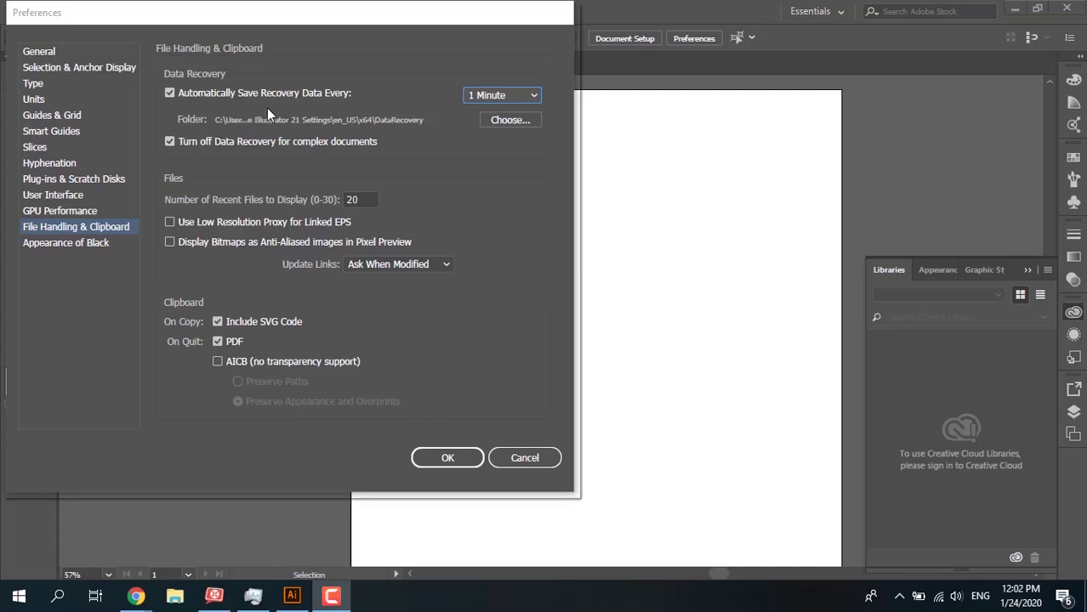
{"action": "left_click", "coordinate": [508, 120]}
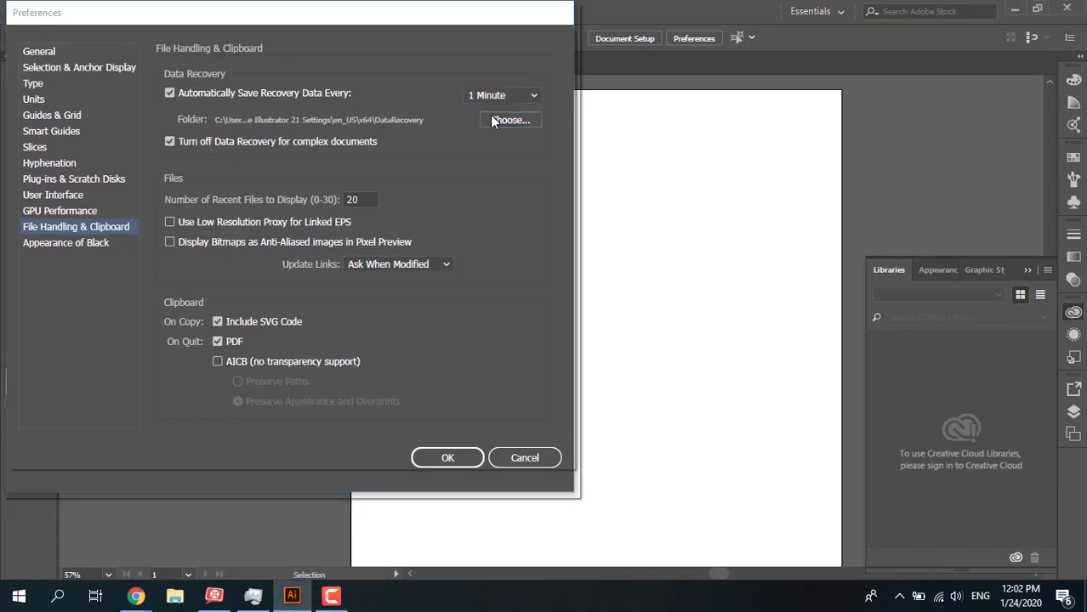
{"action": "left_click", "coordinate": [519, 442]}
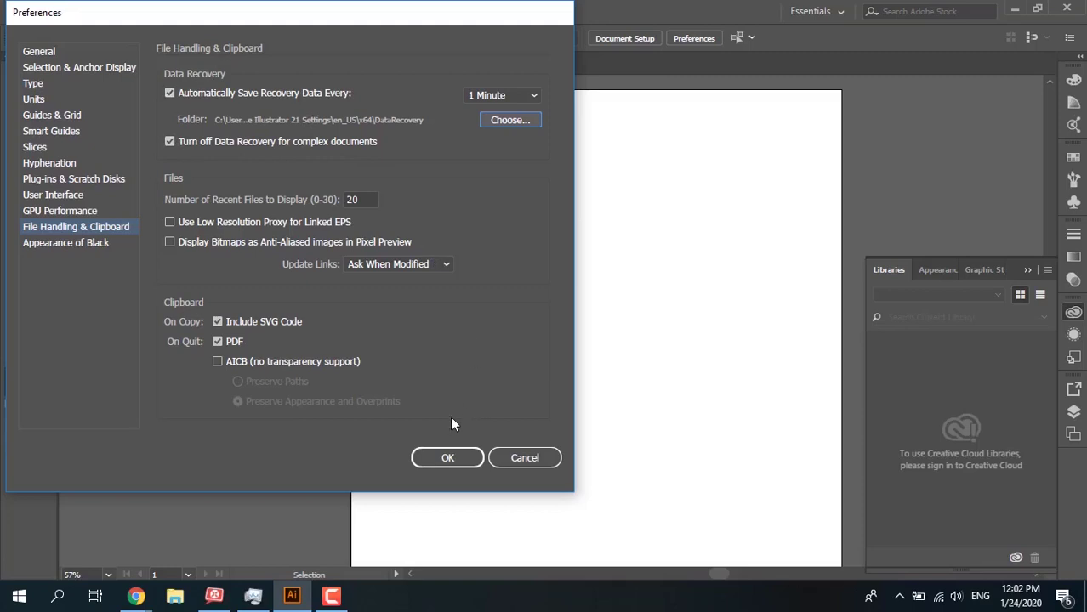
{"action": "left_click", "coordinate": [444, 456]}
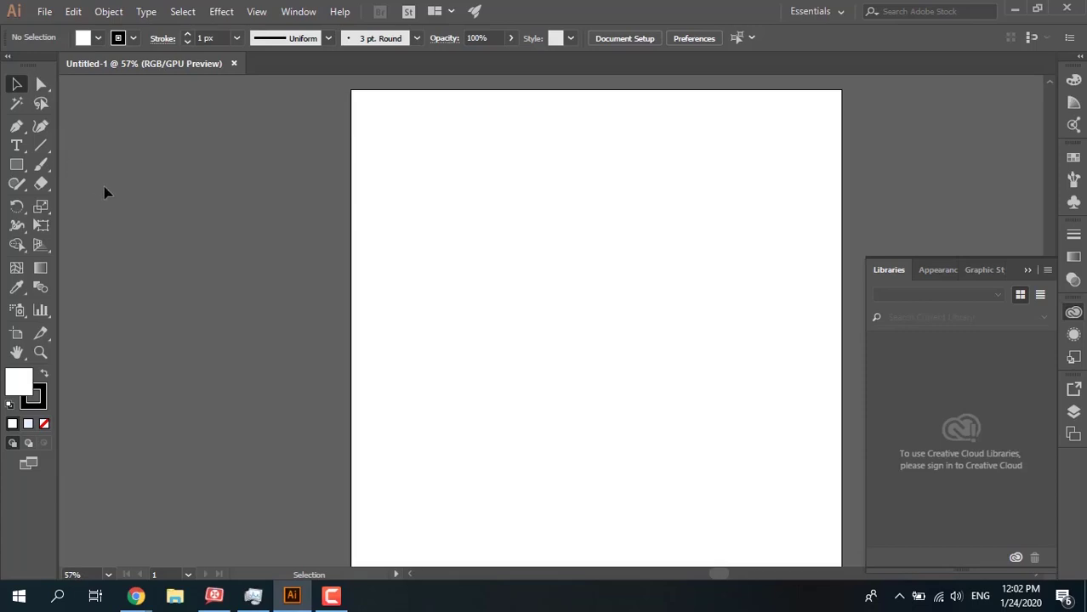
Draw a light-blue filled rectangle near the artboard centre
{"action": "left_click", "coordinate": [16, 165]}
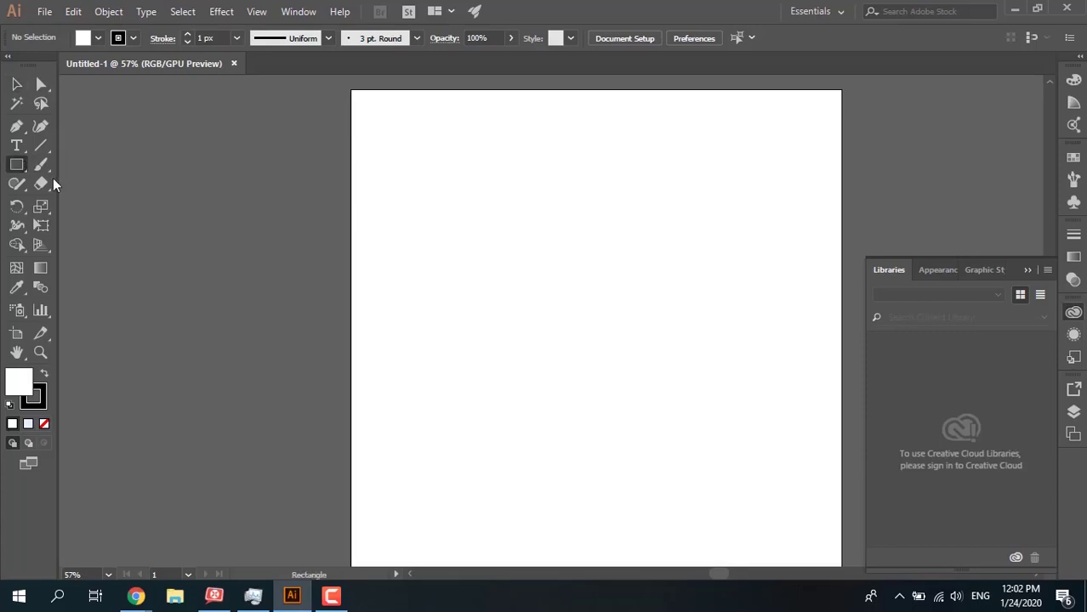
{"action": "left_click", "coordinate": [88, 43]}
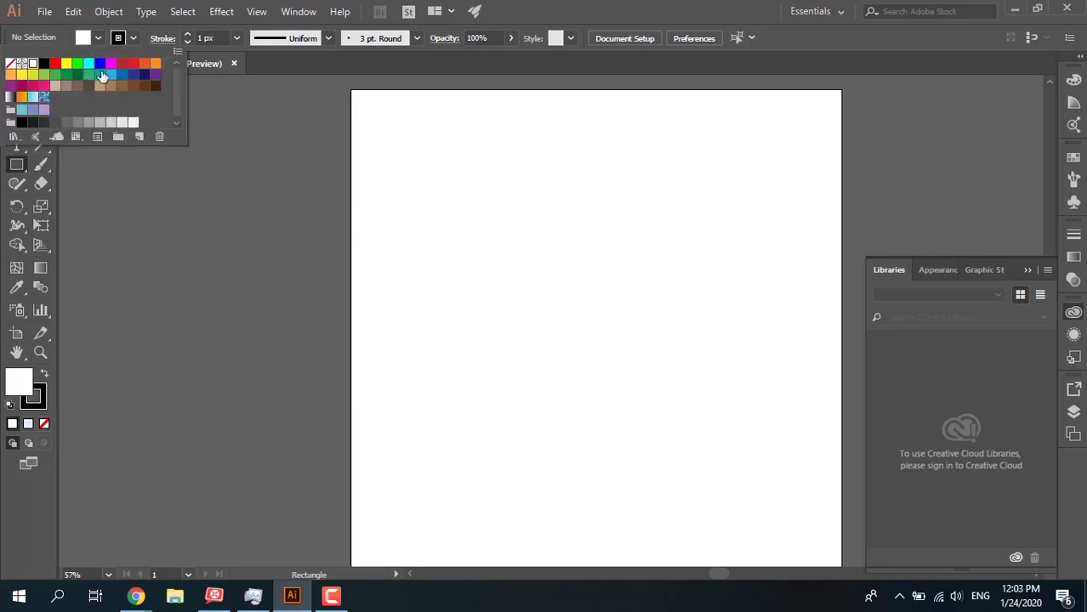
{"action": "left_click", "coordinate": [110, 74]}
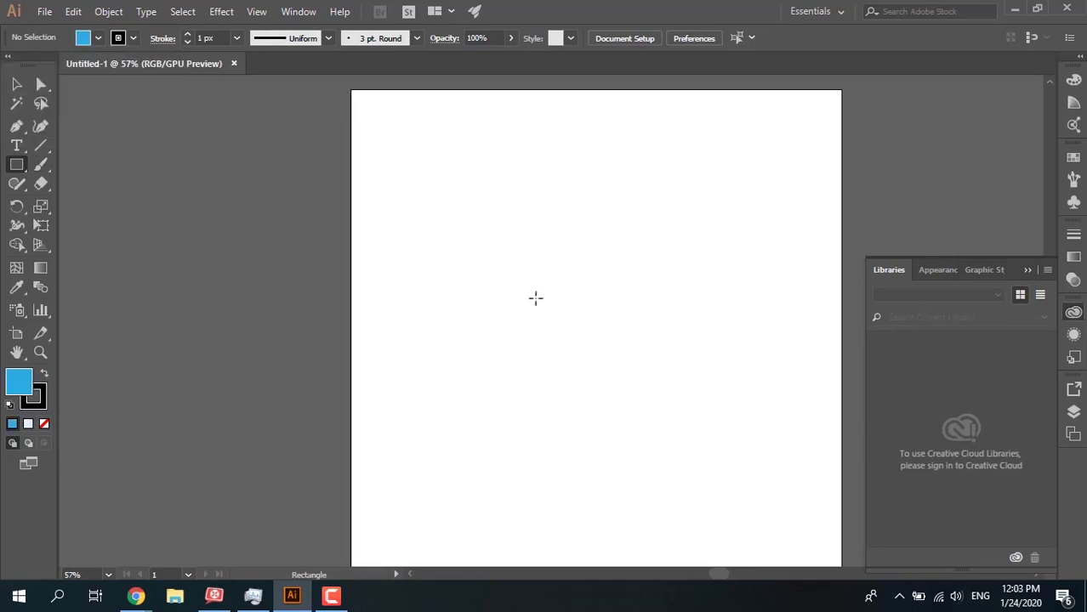
{"action": "left_click_drag", "start_coordinate": [465, 209], "coordinate": [699, 368]}
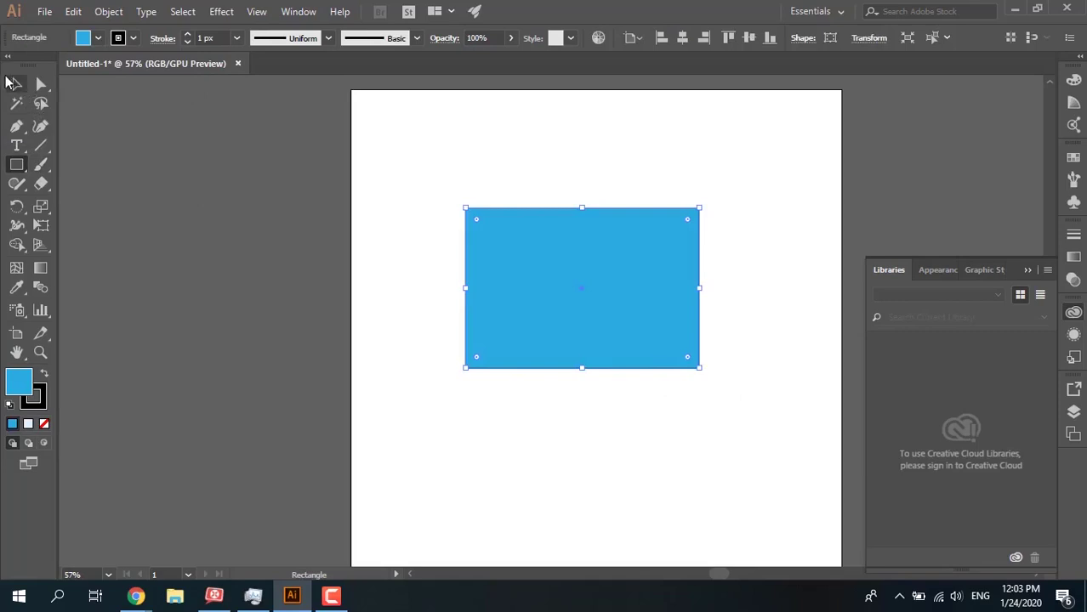
With Direct Selection, drag the top-left corner widget to round it into a large curve, then deselect
{"action": "key", "text": "a"}
{"action": "left_click", "coordinate": [446, 199]}
{"action": "left_click", "coordinate": [482, 225]}
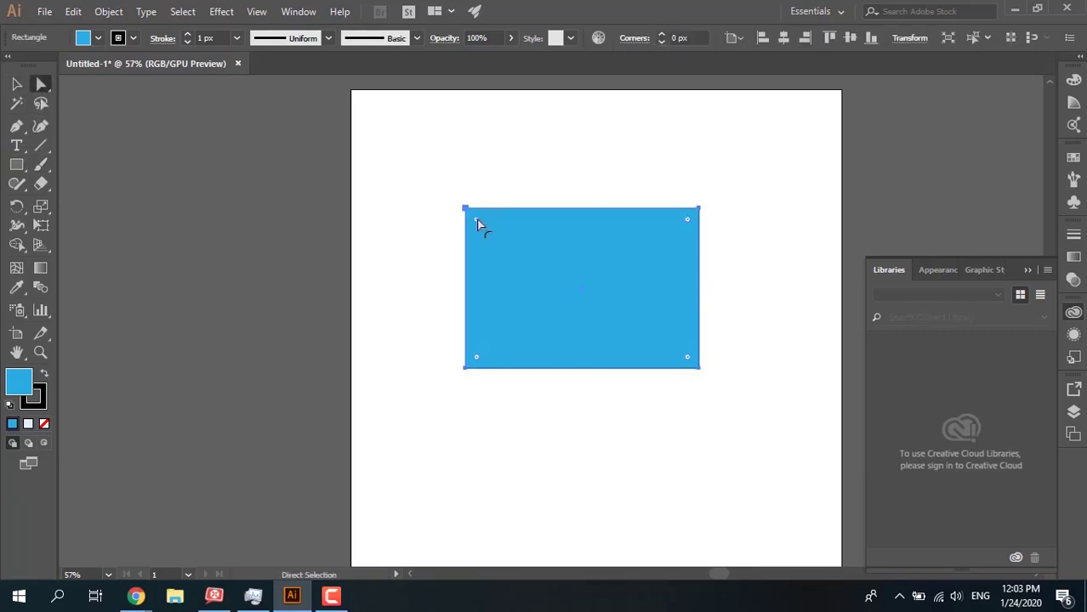
{"action": "left_click_drag", "start_coordinate": [474, 220], "coordinate": [672, 407]}
{"action": "left_click", "coordinate": [17, 85]}
{"action": "left_click", "coordinate": [104, 357]}
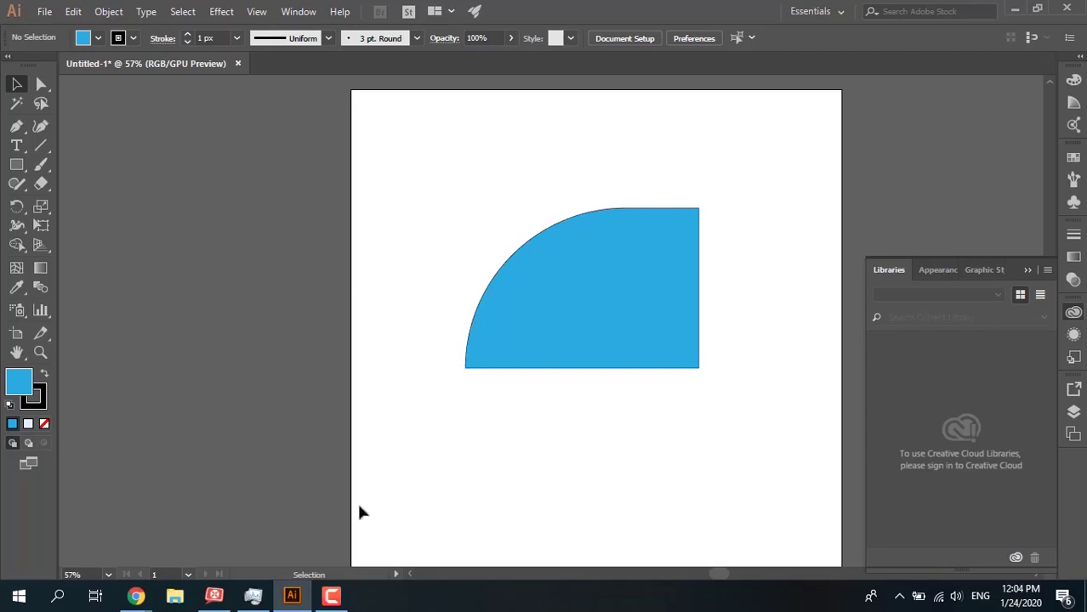
Open Task Manager from the taskbar and end the Adobe Illustrator CC 2017 task
{"action": "right_click", "coordinate": [434, 595]}
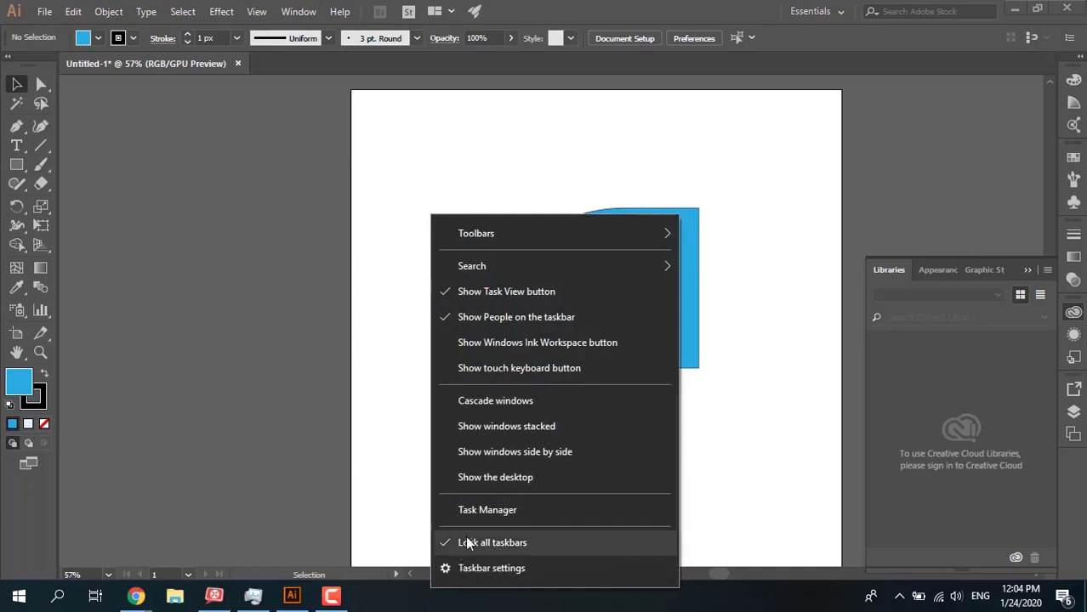
{"action": "left_click", "coordinate": [472, 512]}
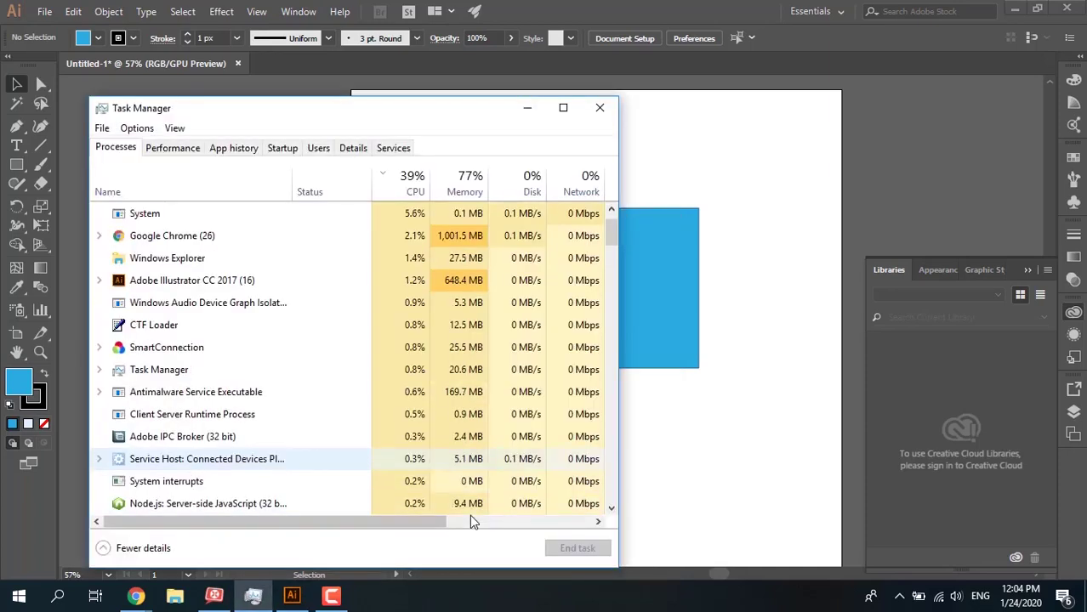
{"action": "key", "text": "Up"}
{"action": "key", "text": "shift+F10"}
{"action": "key", "text": "Escape"}
{"action": "key", "text": "Down"}
{"action": "key", "text": "Down"}
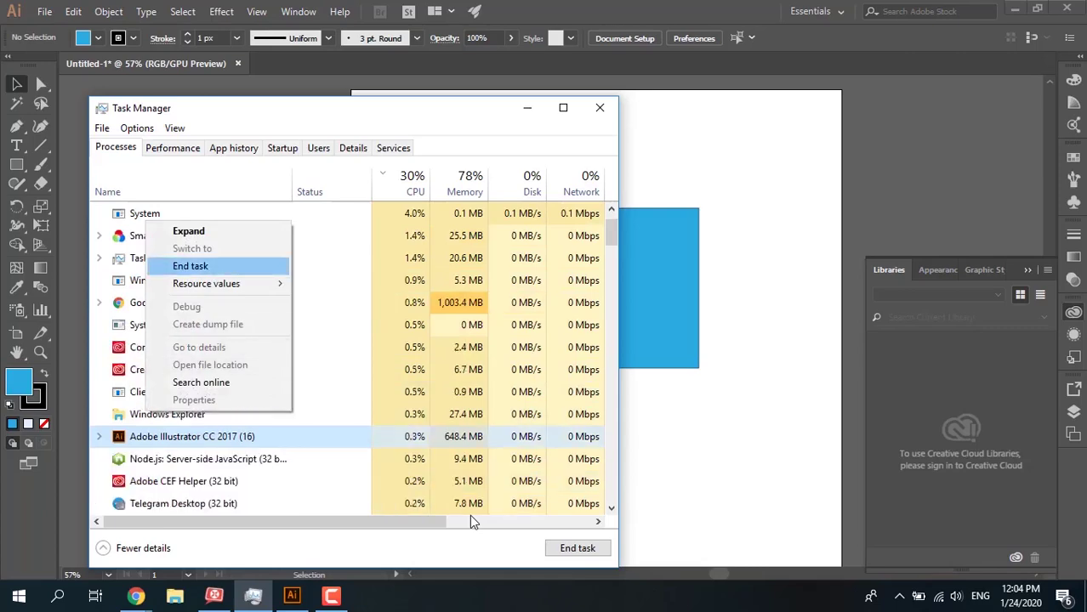
{"action": "key", "text": "Return"}
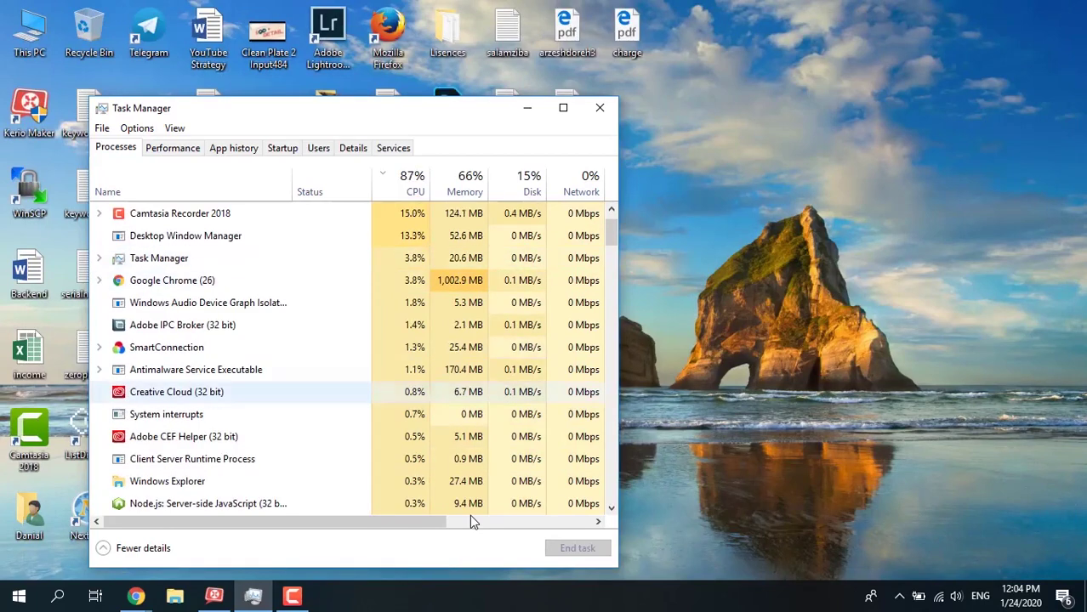
Relaunch Adobe Illustrator CC 2017 from Start, then move Task Manager aside and minimize it
{"action": "key", "text": "super"}
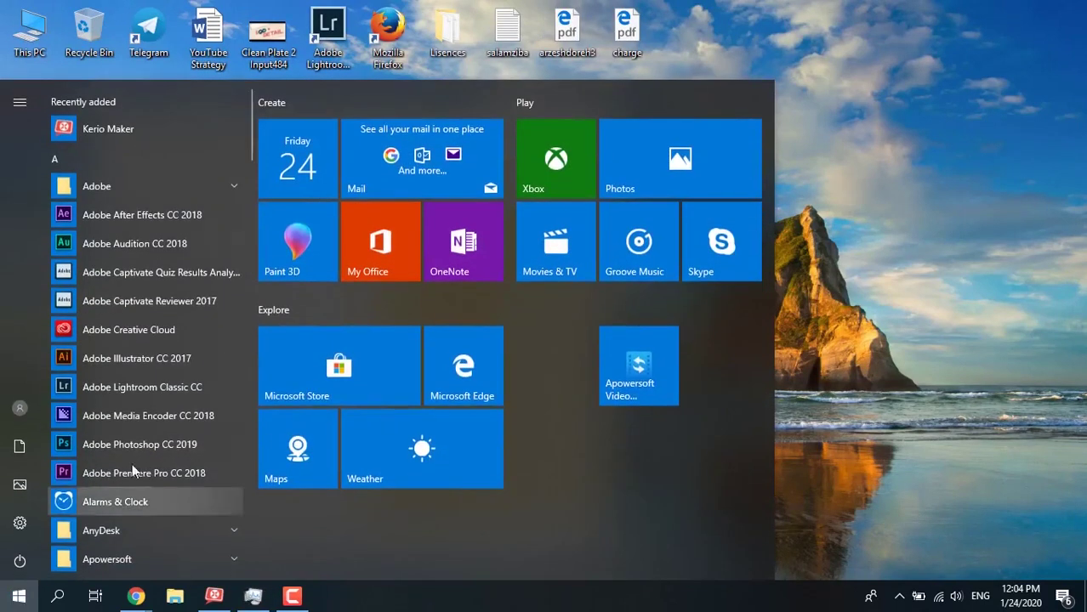
{"action": "left_click", "coordinate": [163, 365]}
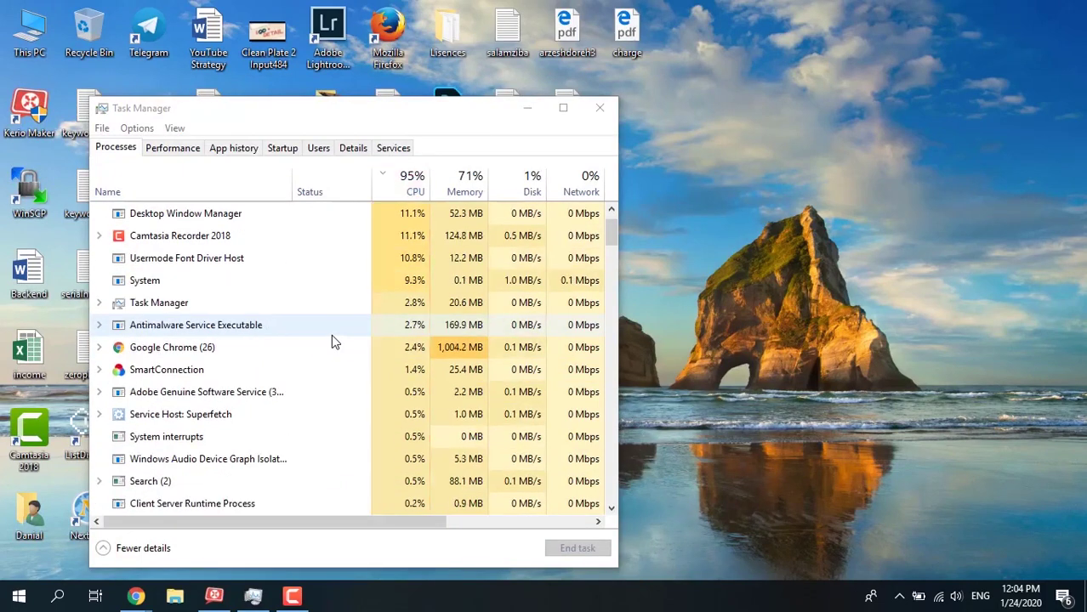
{"action": "left_click_drag", "start_coordinate": [352, 115], "coordinate": [291, 64]}
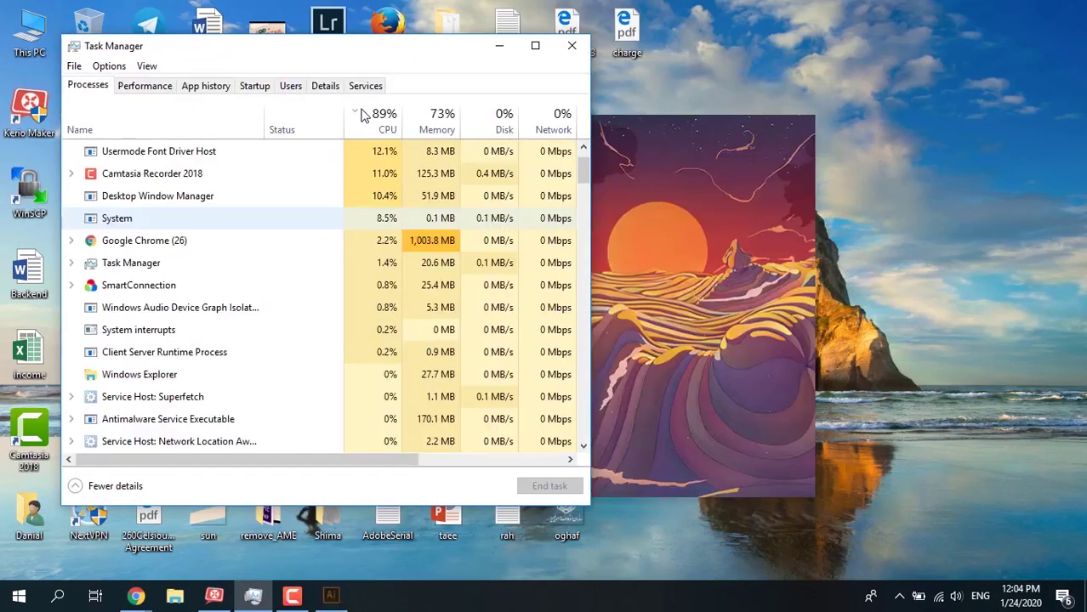
{"action": "left_click_drag", "start_coordinate": [520, 53], "coordinate": [455, 60]}
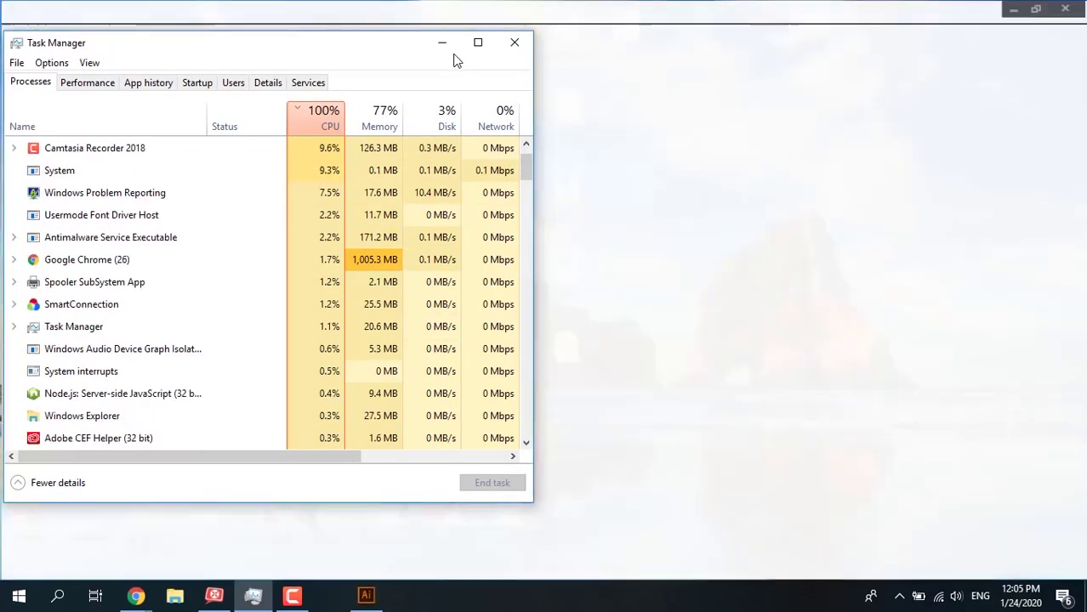
{"action": "left_click", "coordinate": [441, 42]}
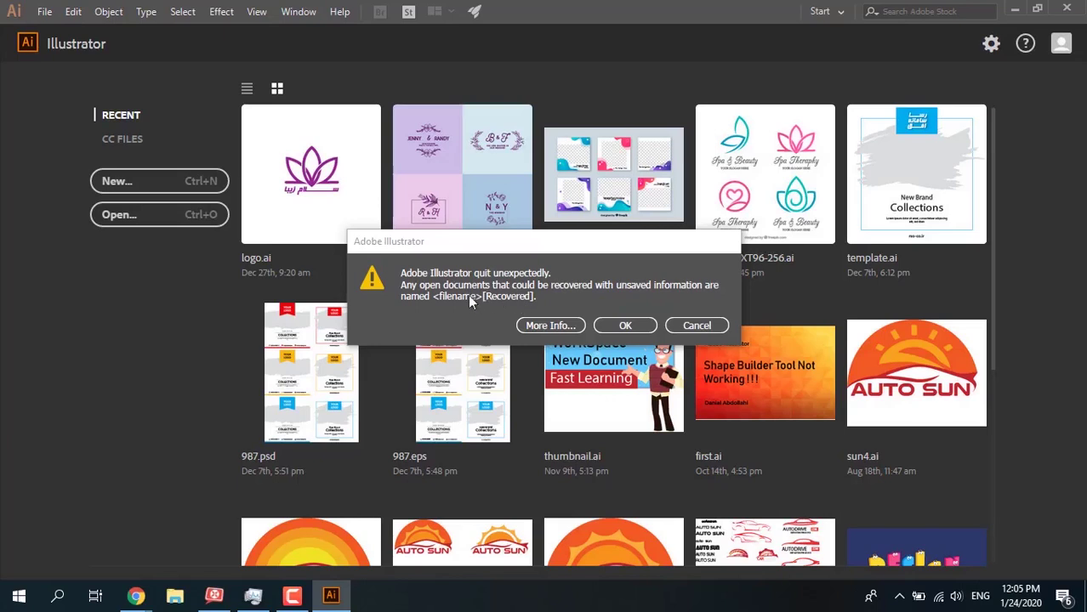
Click OK on the 'quit unexpectedly' notice to open Untitled-1 [Recovered]
{"action": "left_click", "coordinate": [613, 326]}
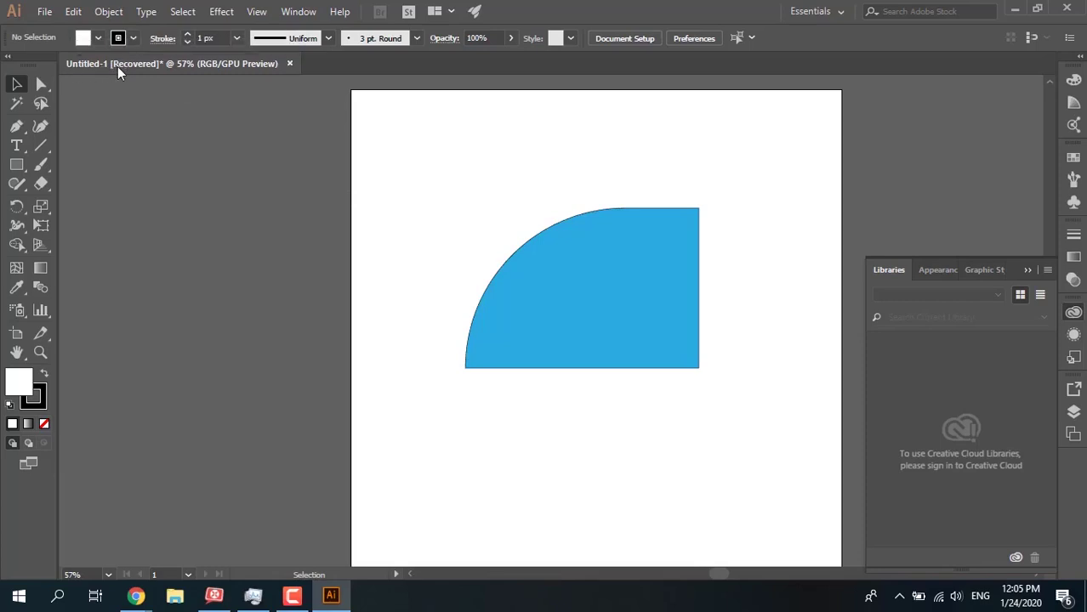
Save the recovered document as main.ai, accepting the default Illustrator Options
{"action": "left_click", "coordinate": [44, 12]}
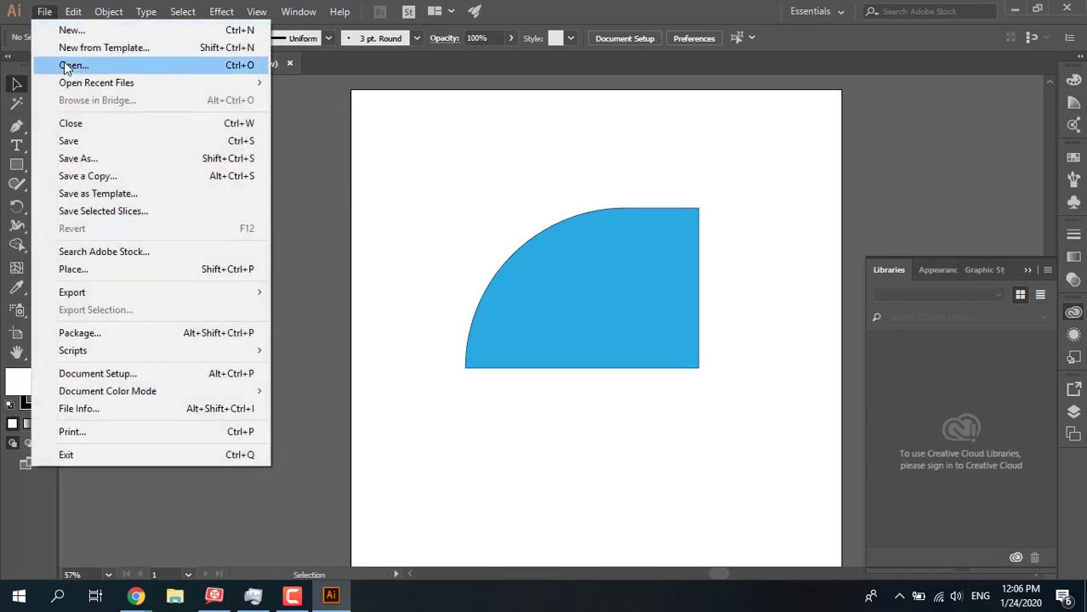
{"action": "left_click", "coordinate": [77, 159]}
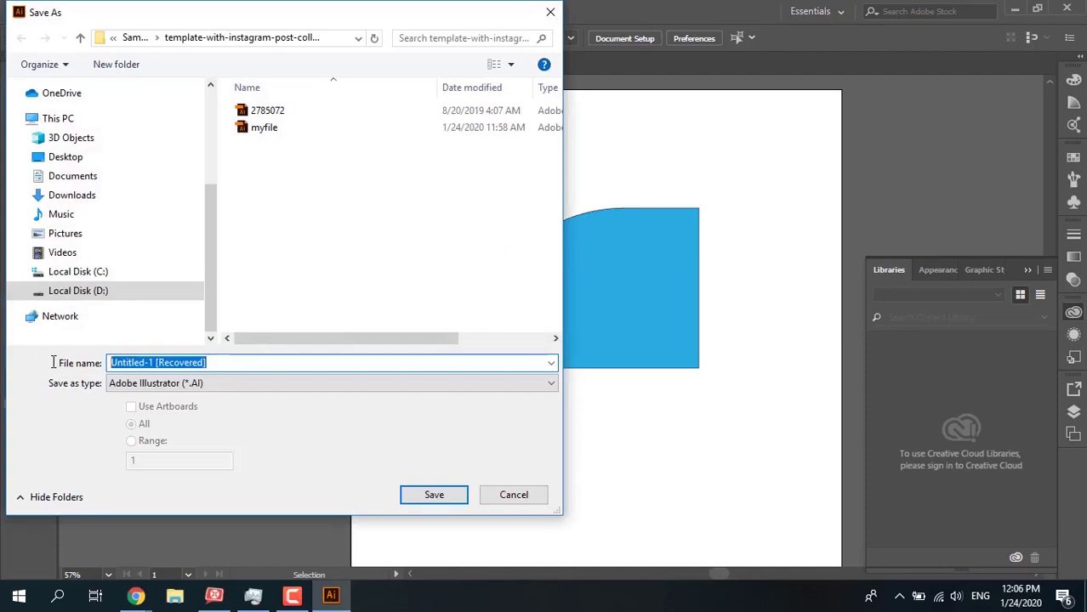
{"action": "type", "text": "main"}
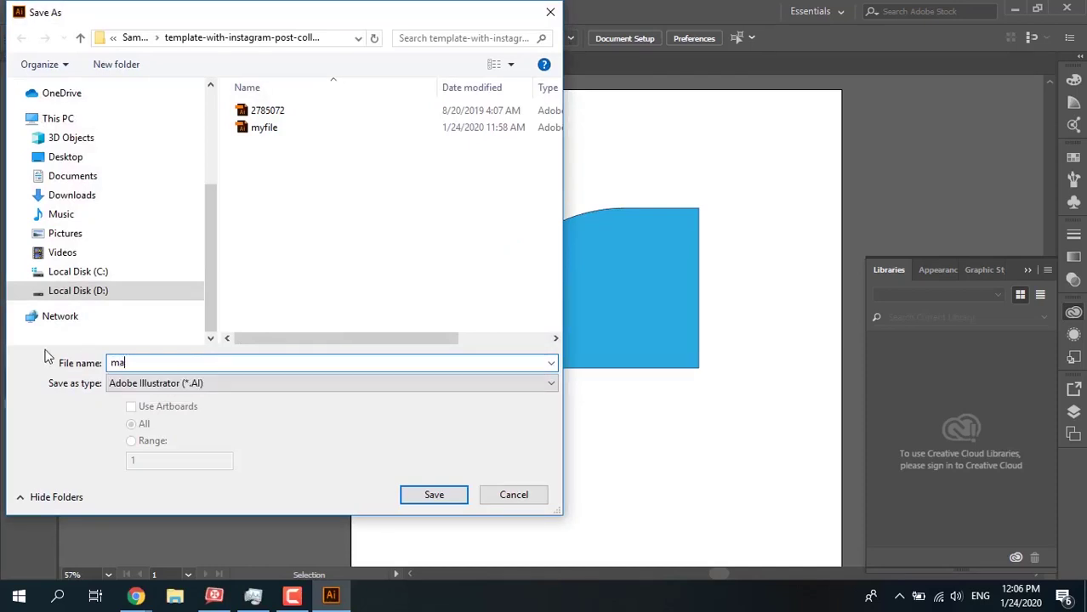
{"action": "key", "text": "Return"}
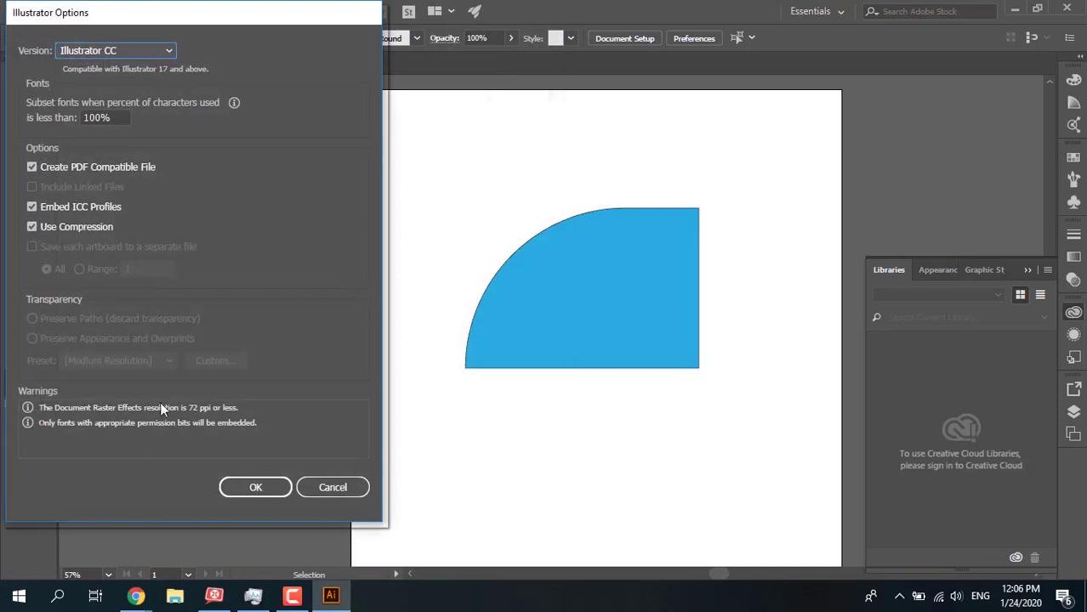
{"action": "left_click", "coordinate": [250, 489]}
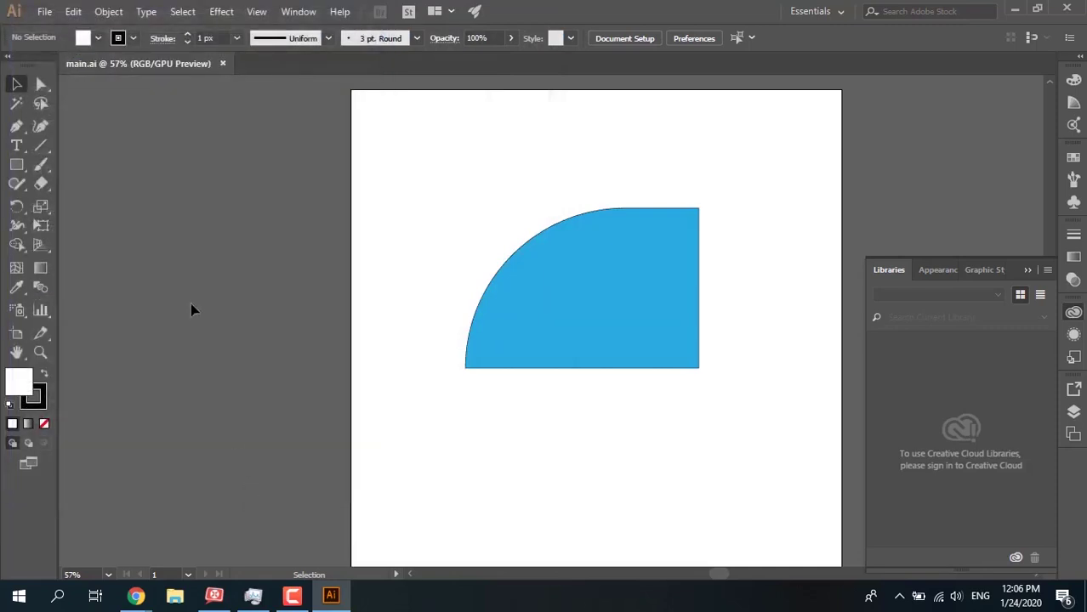